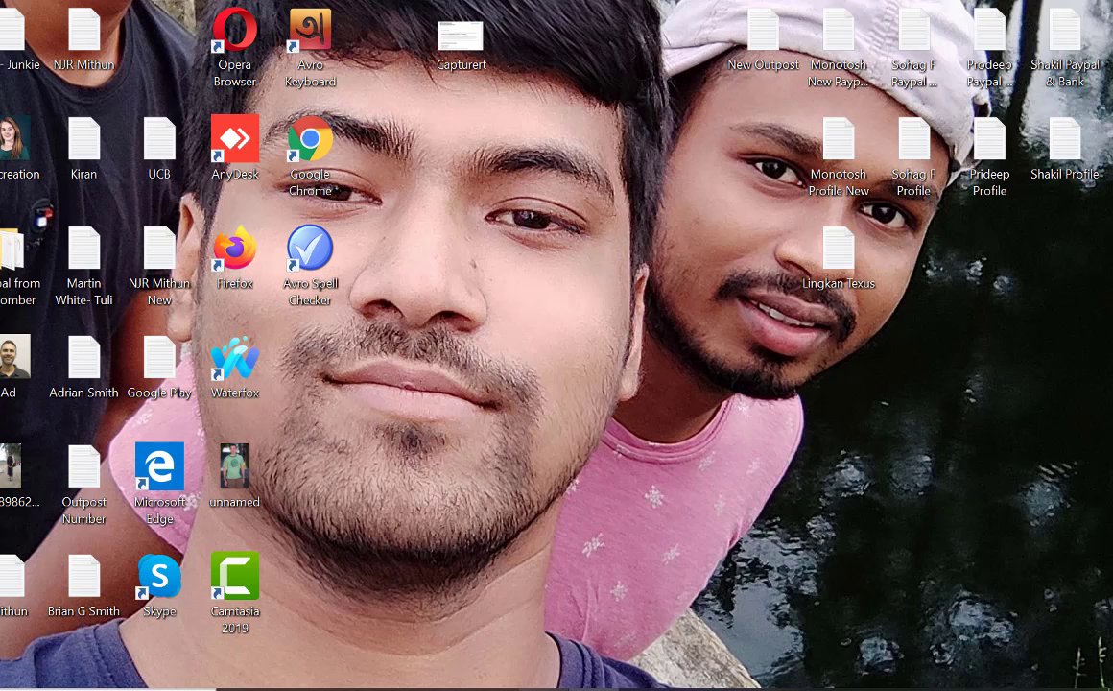
View the proxy details in the Notepad file, and open whoer.net in Firefox to check the current IP address.
left_click(543, 687)
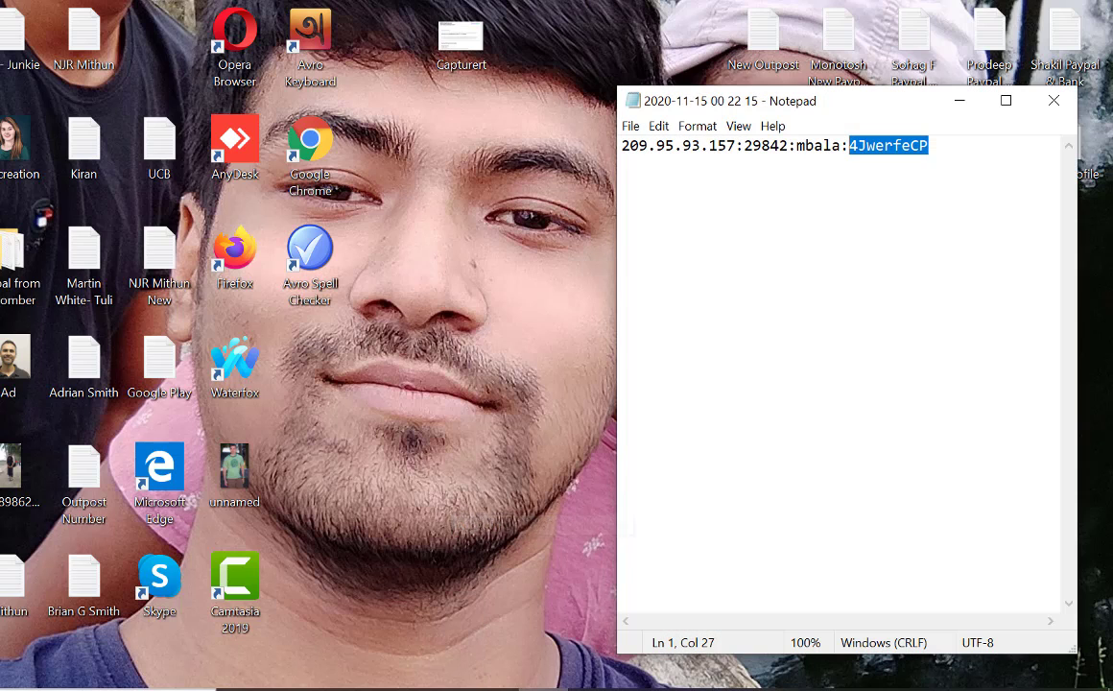
left_click(958, 256)
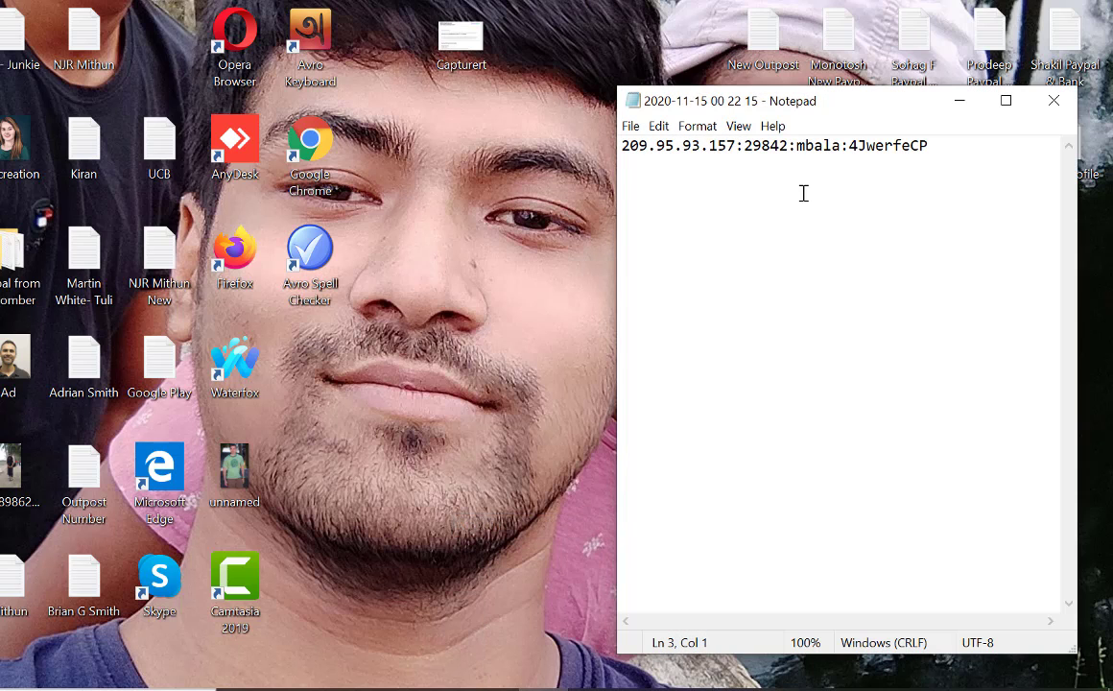
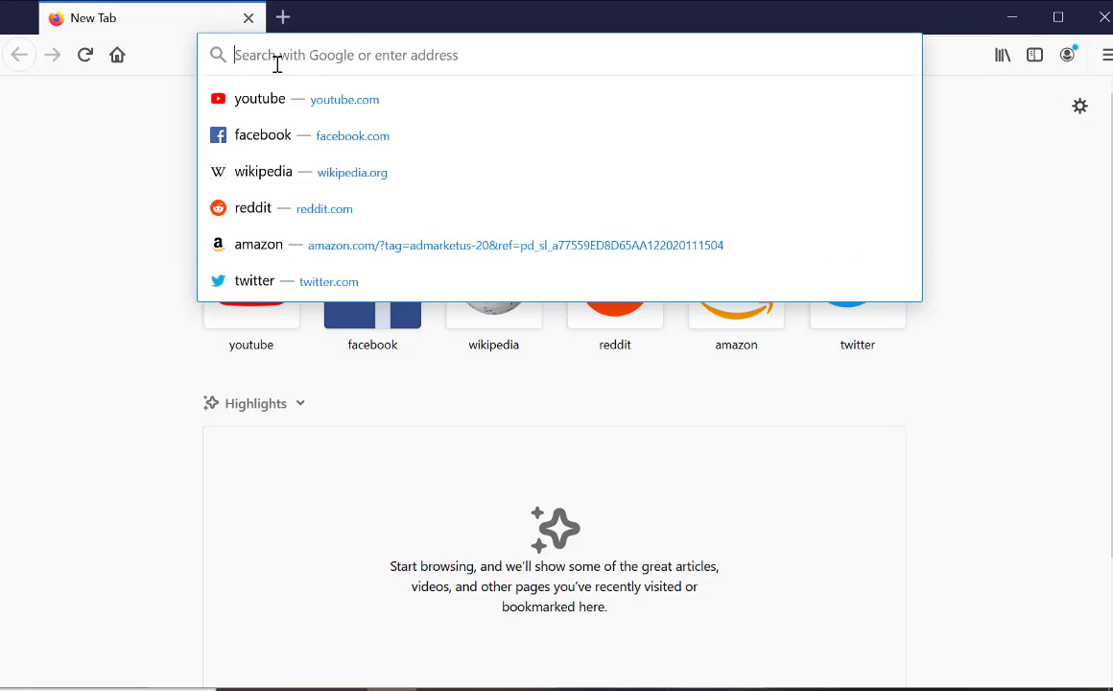
type("whoer.net/")
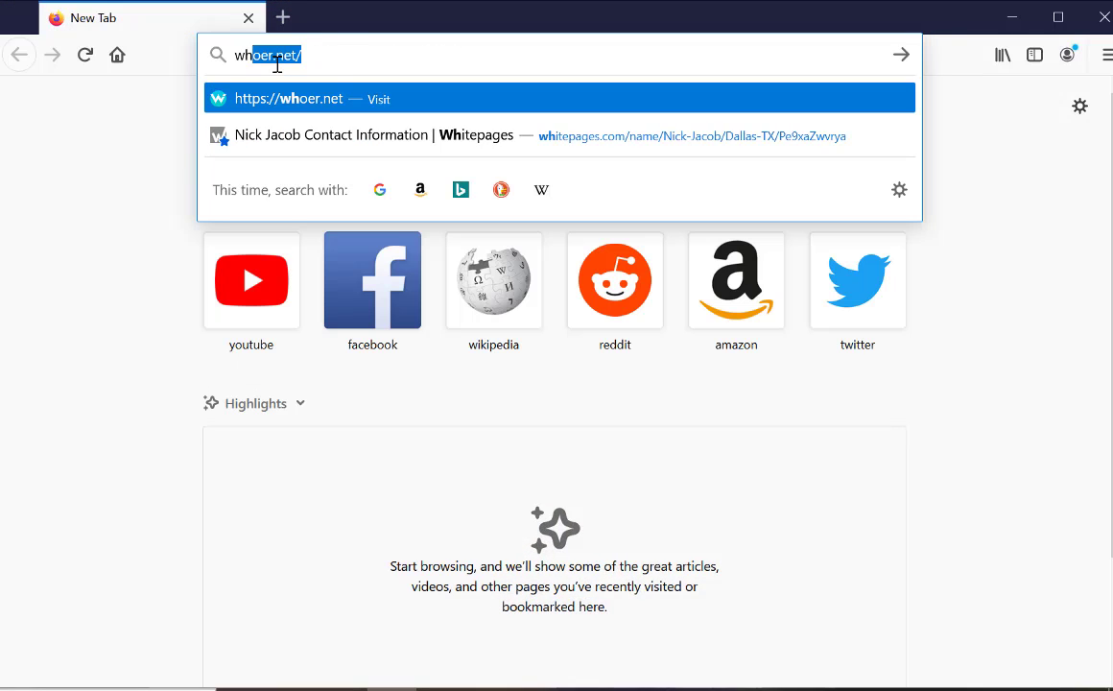
key("Return")
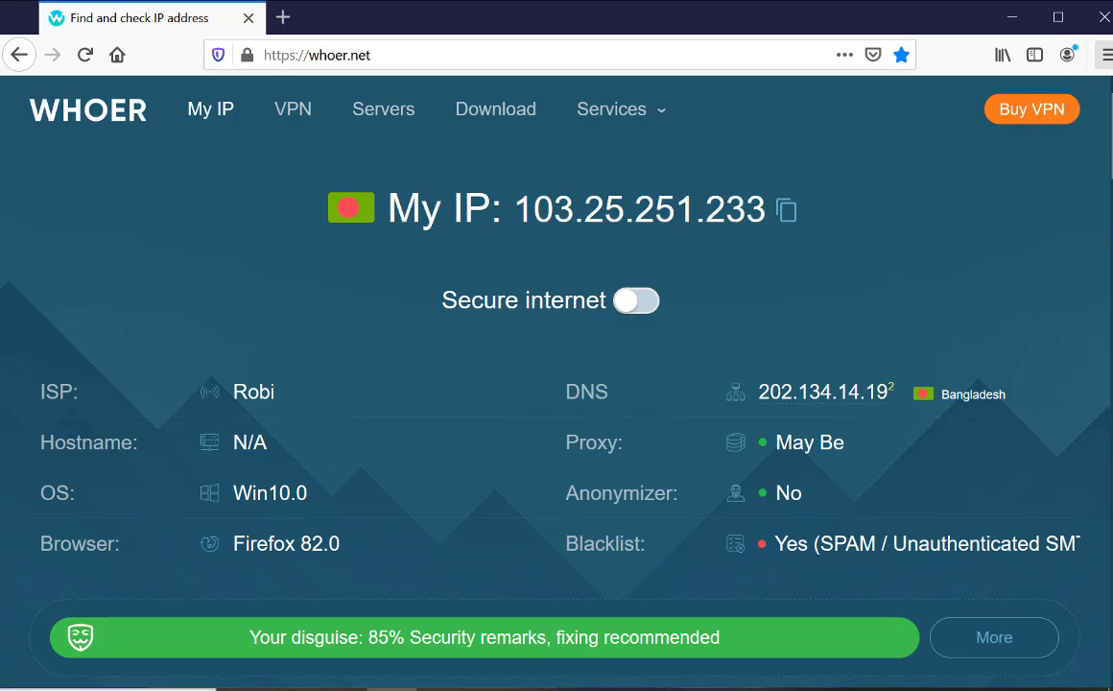
Open the browser's network connection settings and select manual proxy configuration.
left_click(1105, 55)
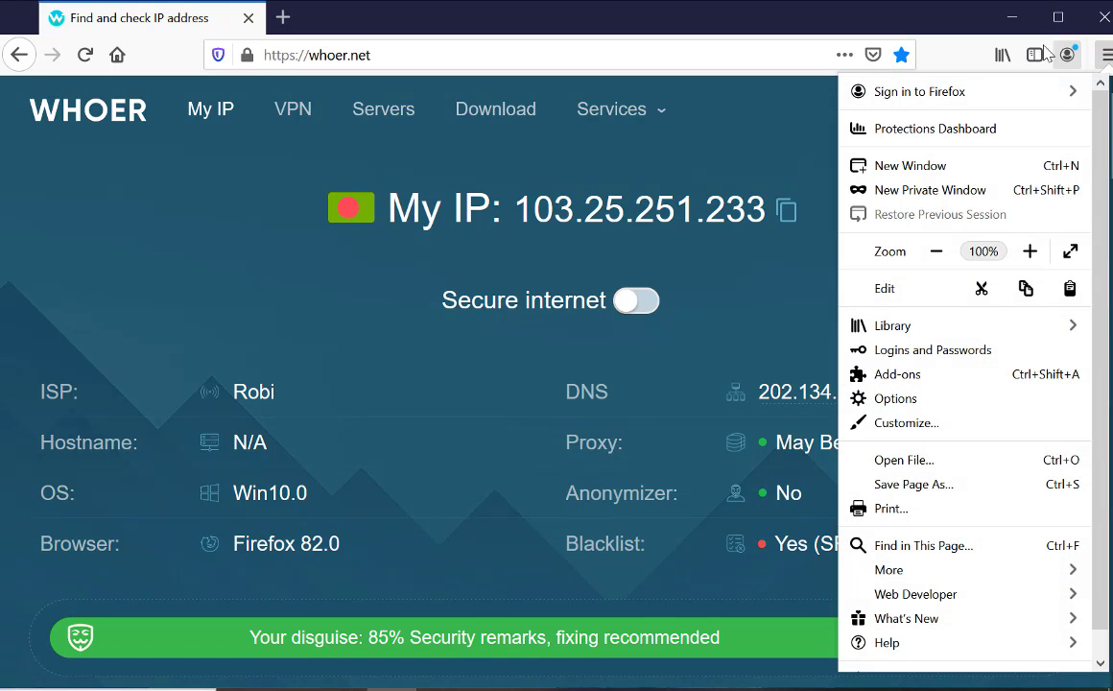
left_click(896, 401)
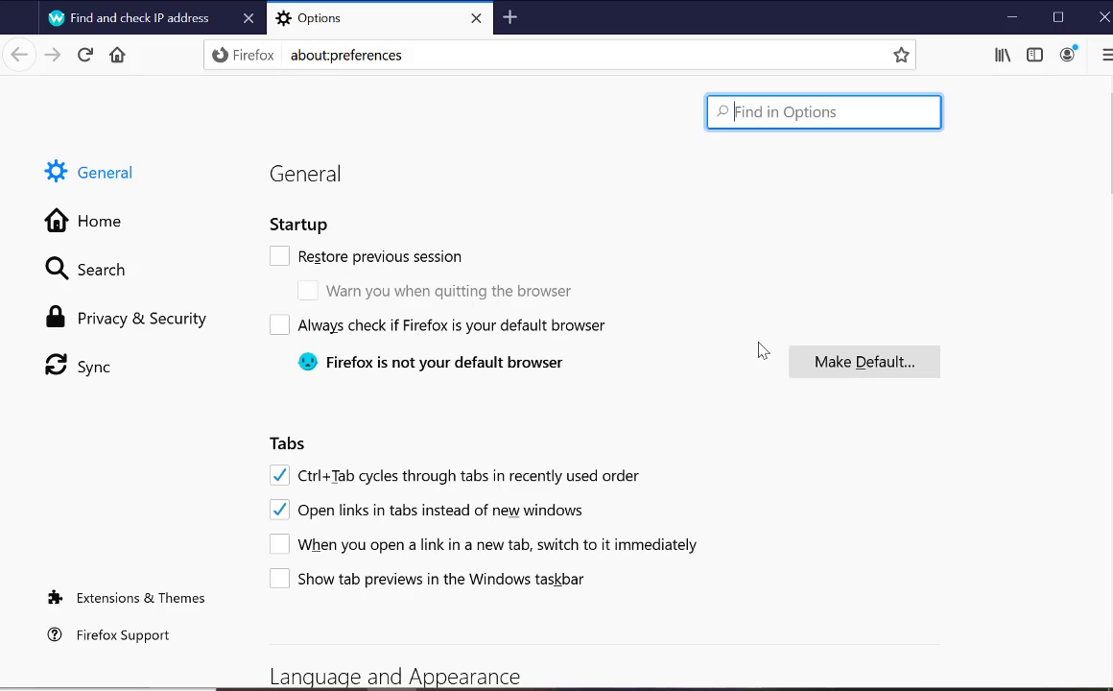
scroll(589, 375, "down", 20)
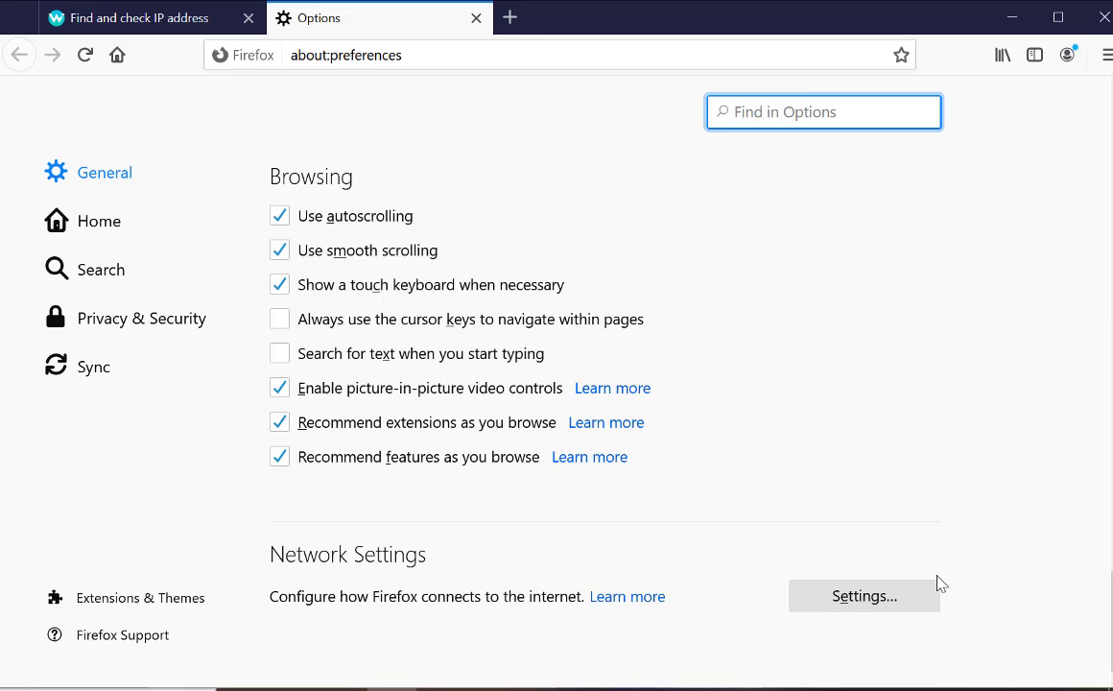
left_click(862, 596)
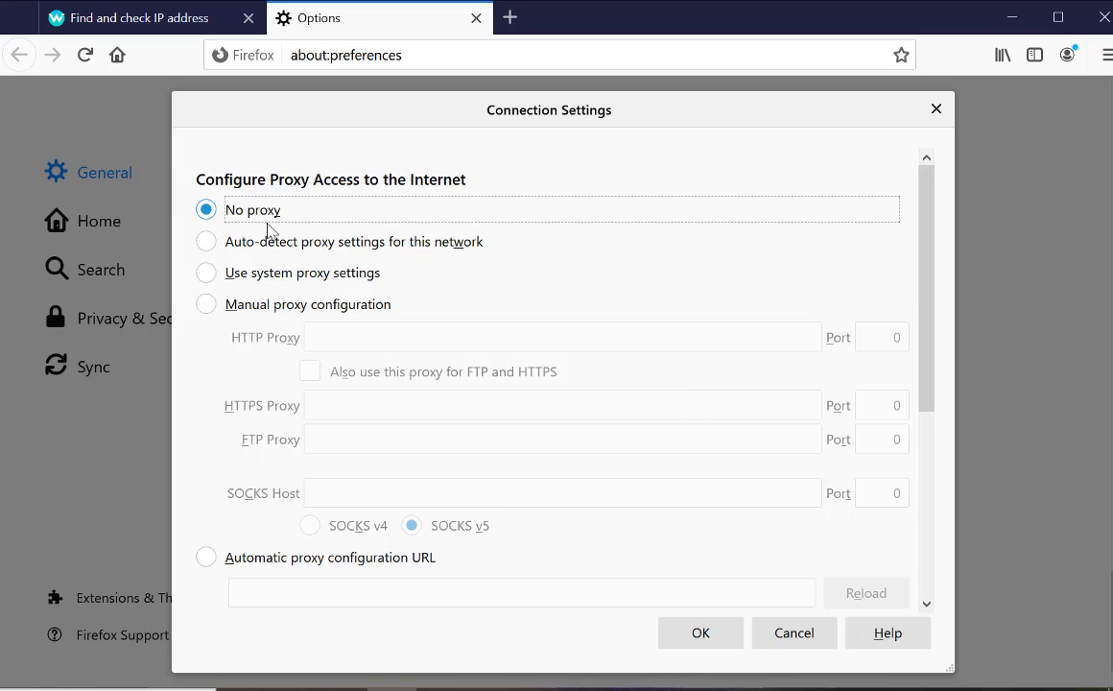
left_click(206, 304)
scroll(493, 290, "down", 2)
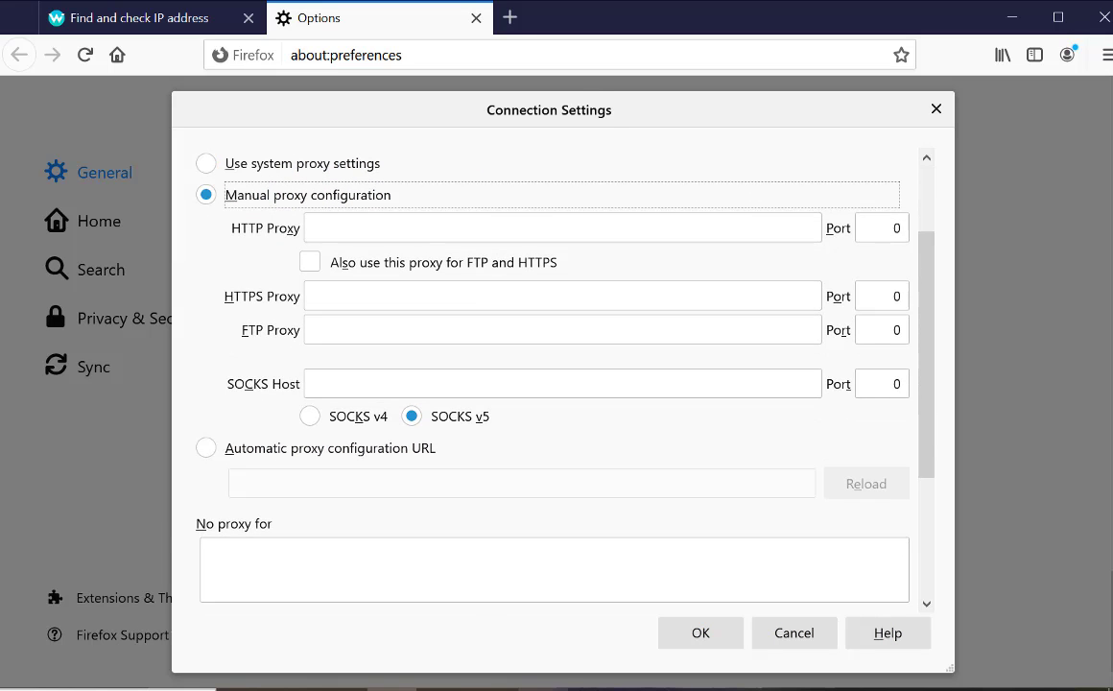
Copy the IP address 209.95.93.157 from the Notepad proxy line into Firefox's HTTP Proxy field.
key("alt+Tab")
left_click(727, 146)
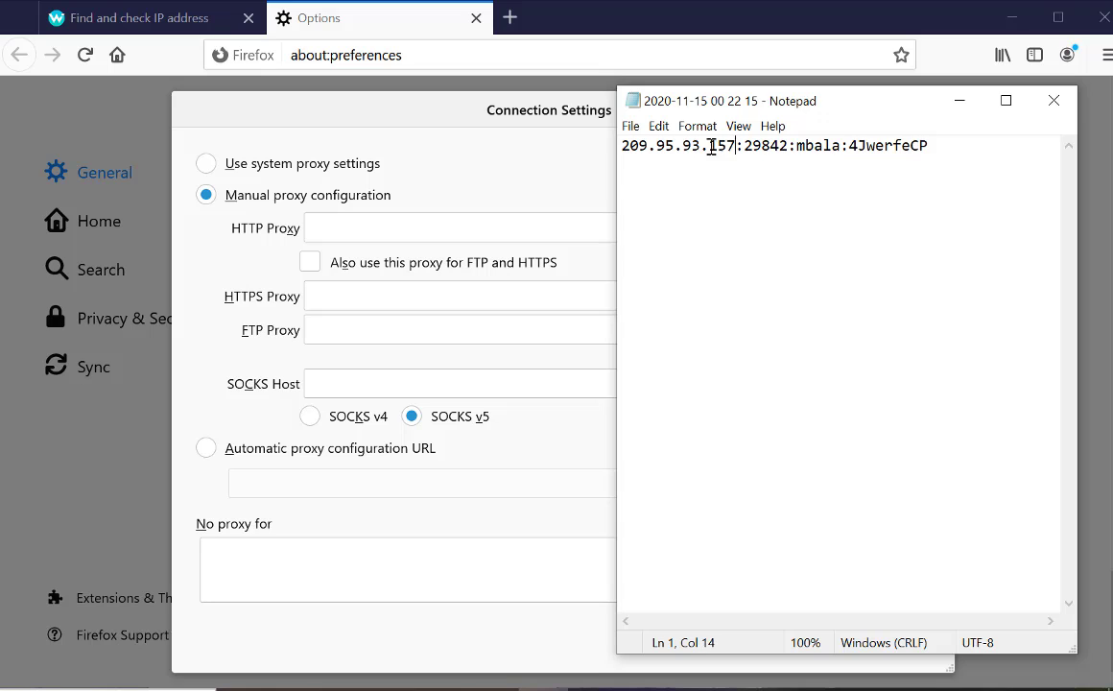
left_click_drag(735, 146, 621, 146)
right_click(634, 148)
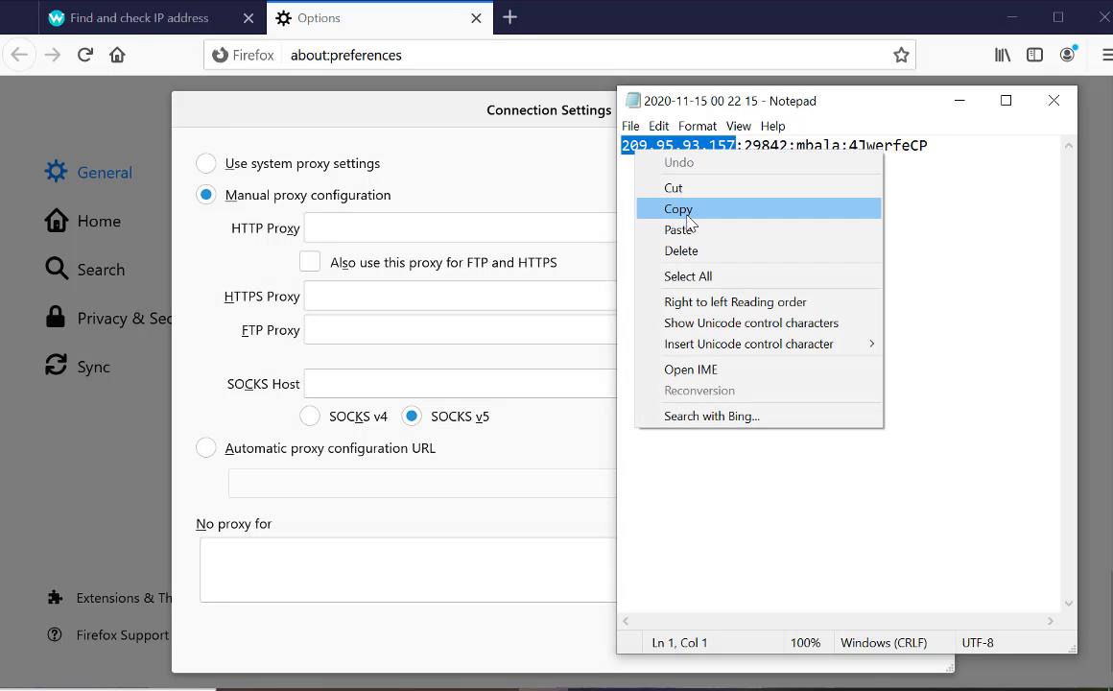
left_click(687, 217)
left_click(366, 224)
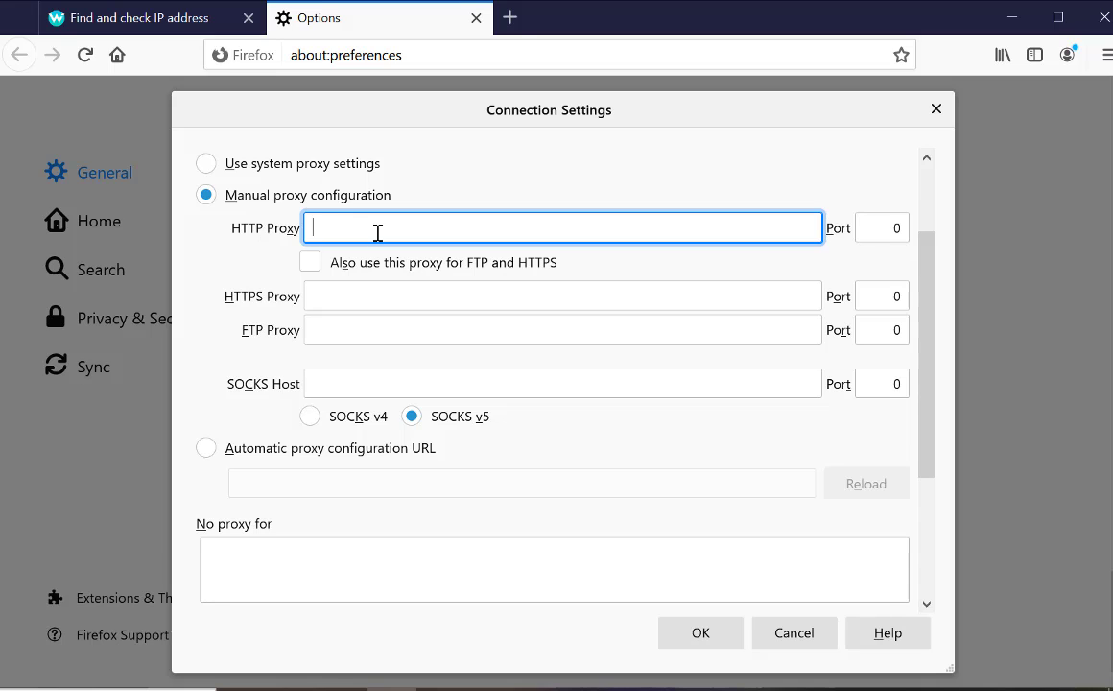
key("ctrl+v")
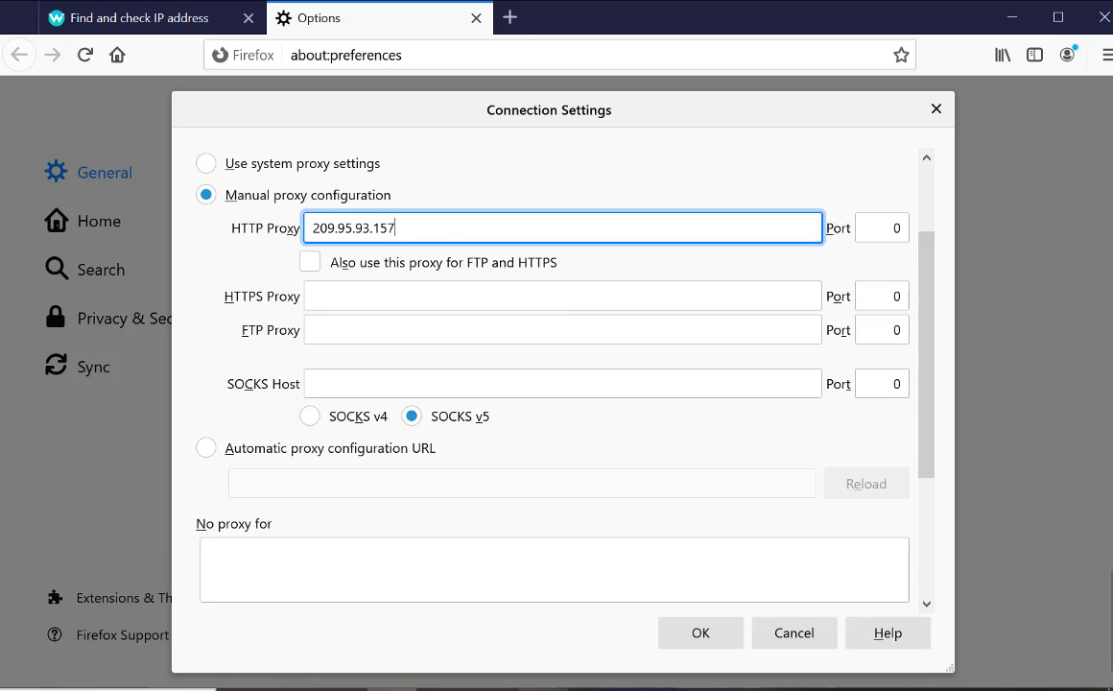
Copy the port number 29842 from the Notepad proxy line and set it as the HTTP proxy port in Firefox.
key("alt+Tab")
left_click_drag(788, 144, 743, 145)
right_click(756, 149)
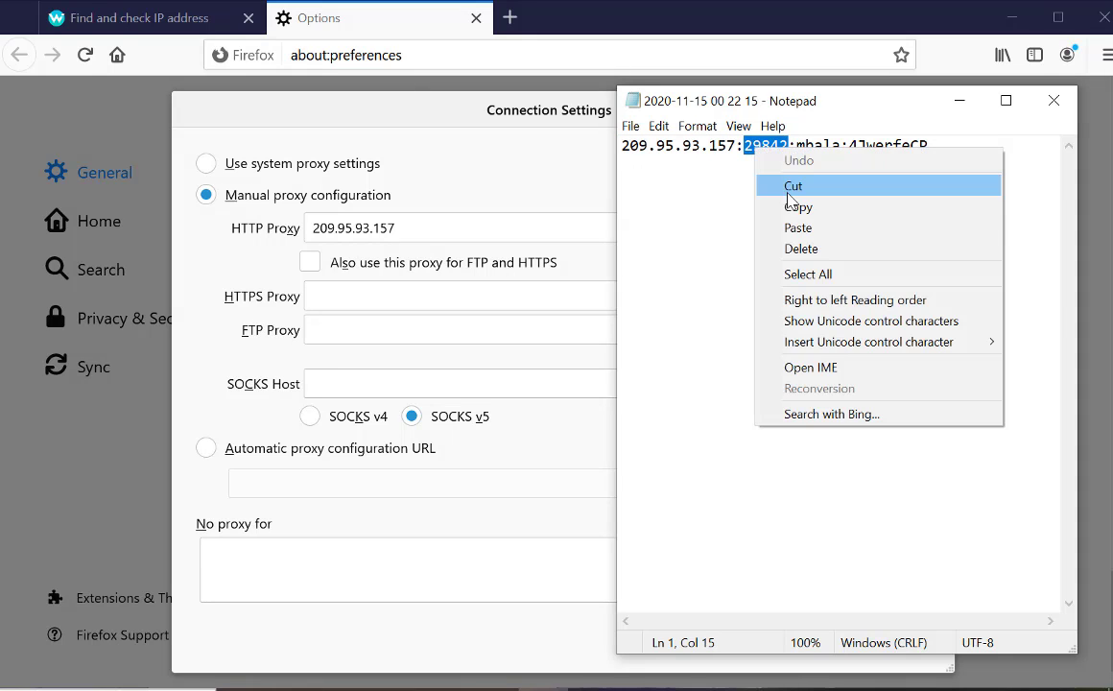
left_click(767, 189)
left_click(507, 159)
left_click(387, 198)
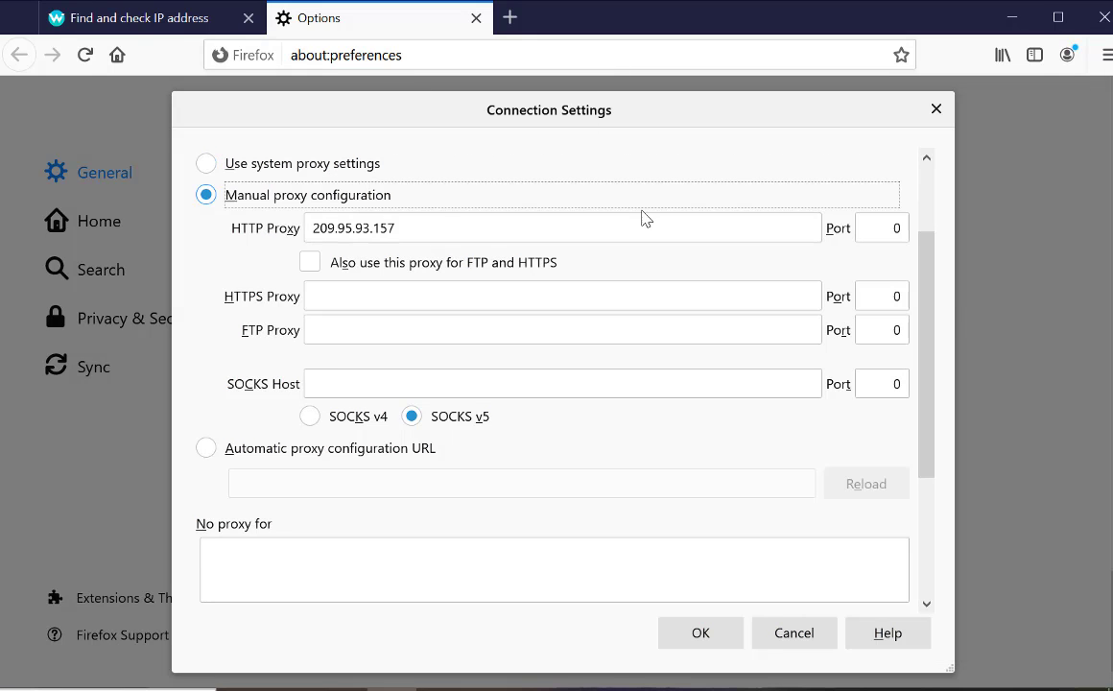
double_click(884, 235)
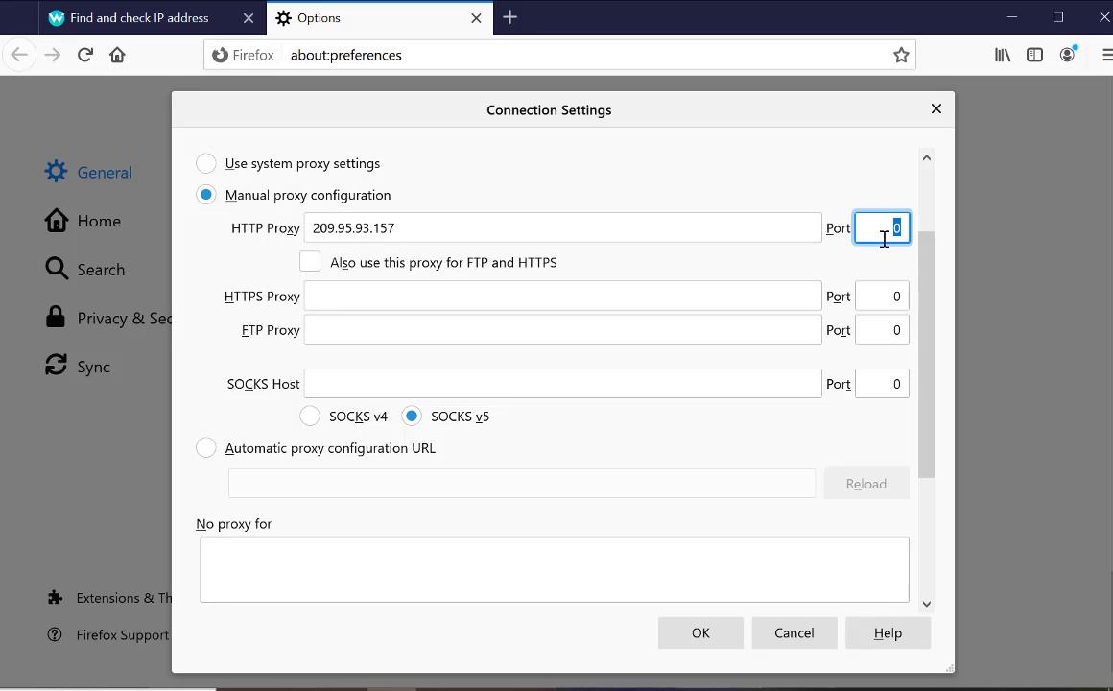
key("ctrl+v")
Apply the same proxy to FTP and HTTPS, and save the connection settings.
left_click(314, 267)
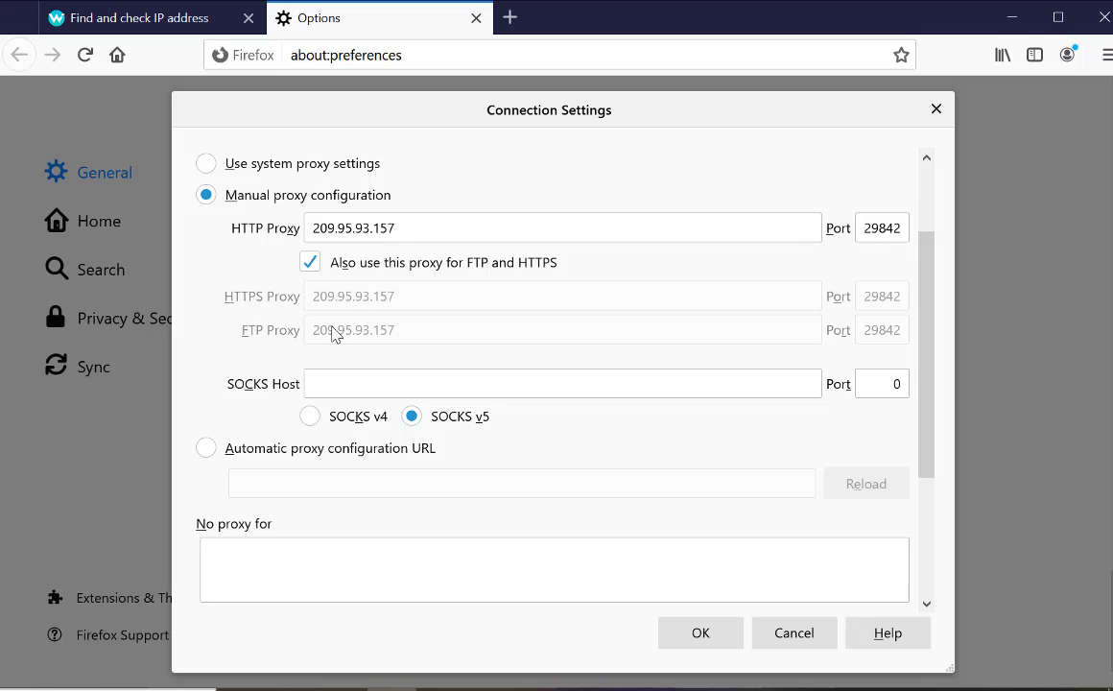
scroll(390, 412, "down", 3)
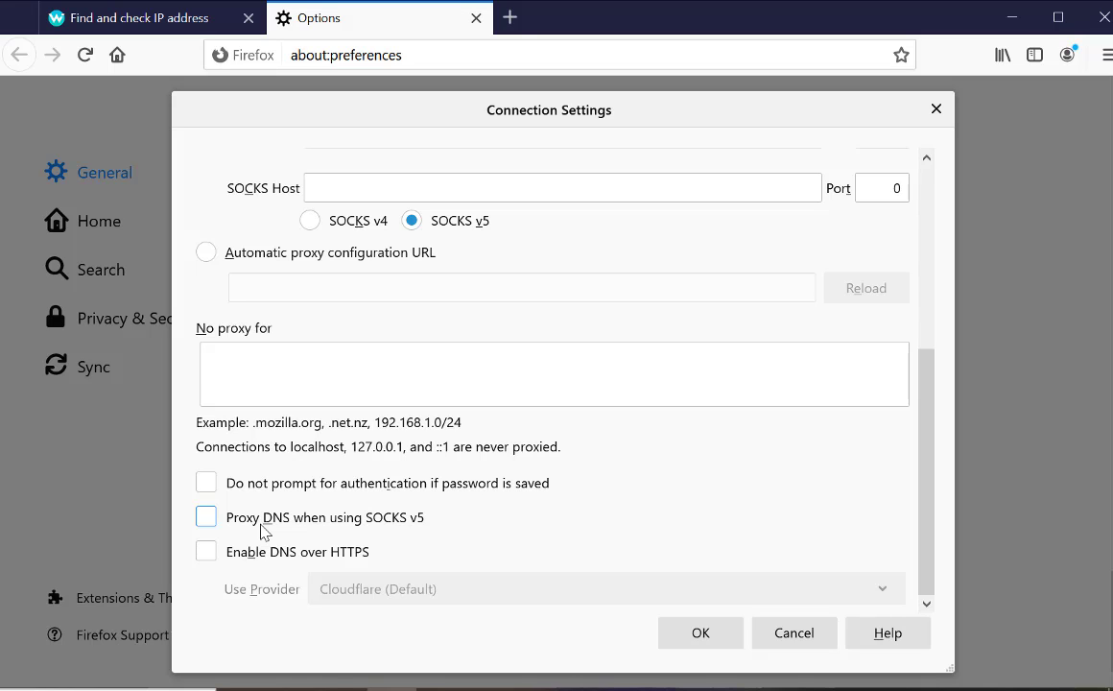
left_click(698, 636)
Close the old IP-check page and load whoer.net in a new tab through the proxy.
scroll(618, 575, "up", 5)
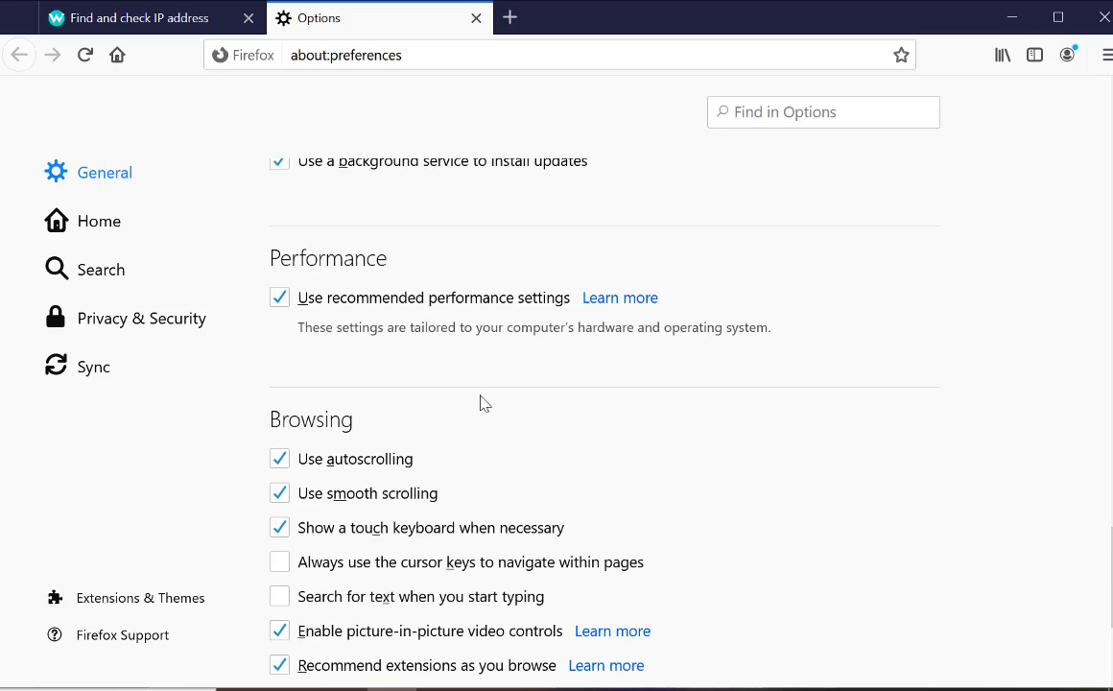
middle_click(213, 16)
left_click(291, 24)
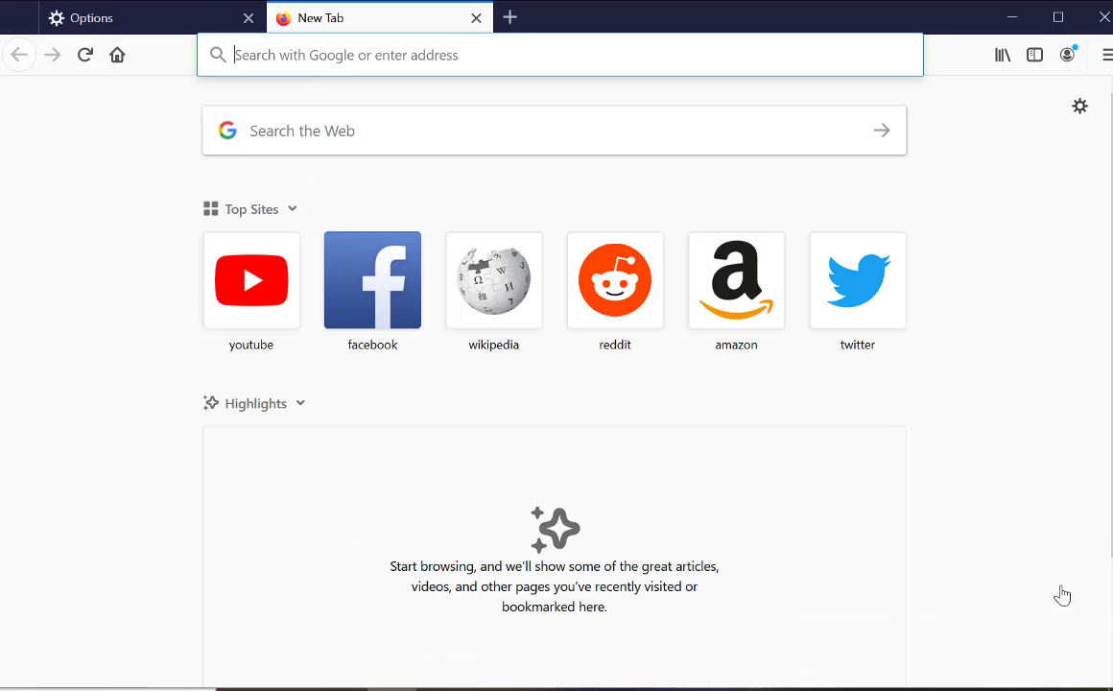
left_click(362, 55)
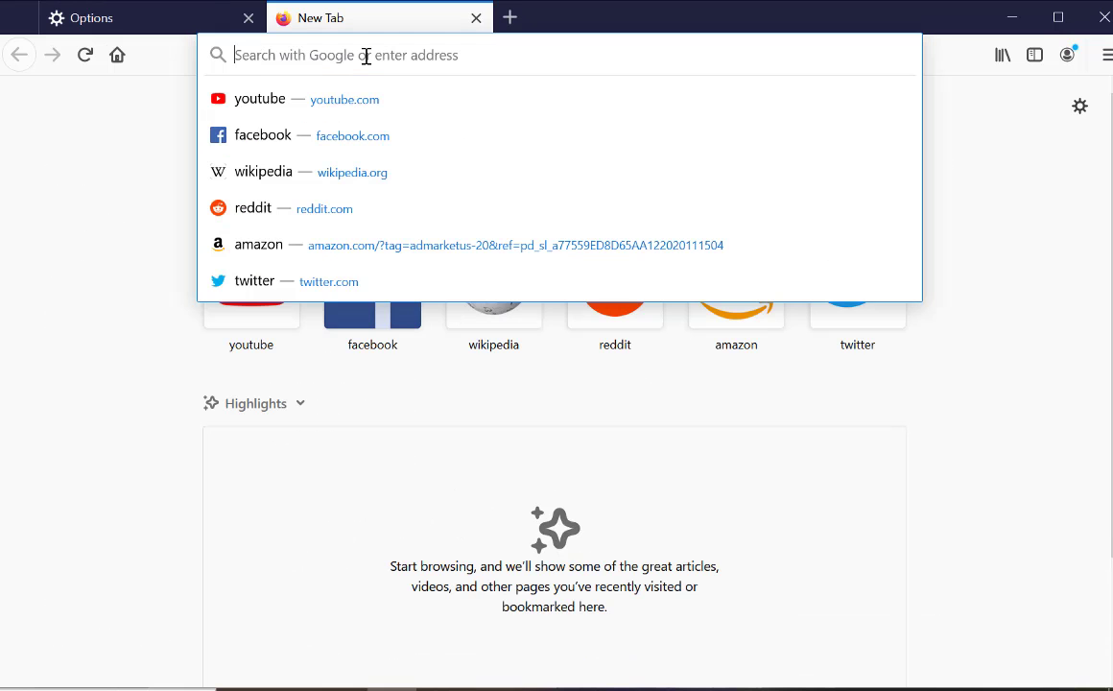
type("whoer.net")
key("Return")
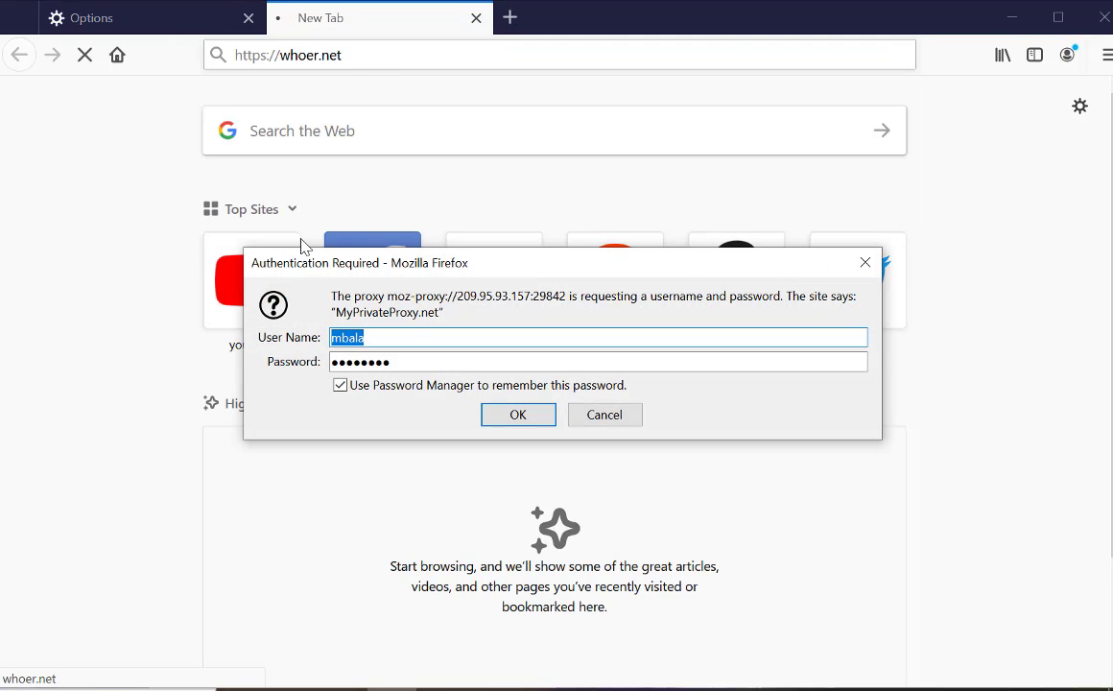
Copy the proxy username from Notepad and paste it over the user name in Firefox's authentication dialog.
left_click(407, 338)
left_click(392, 362)
key("alt+Tab")
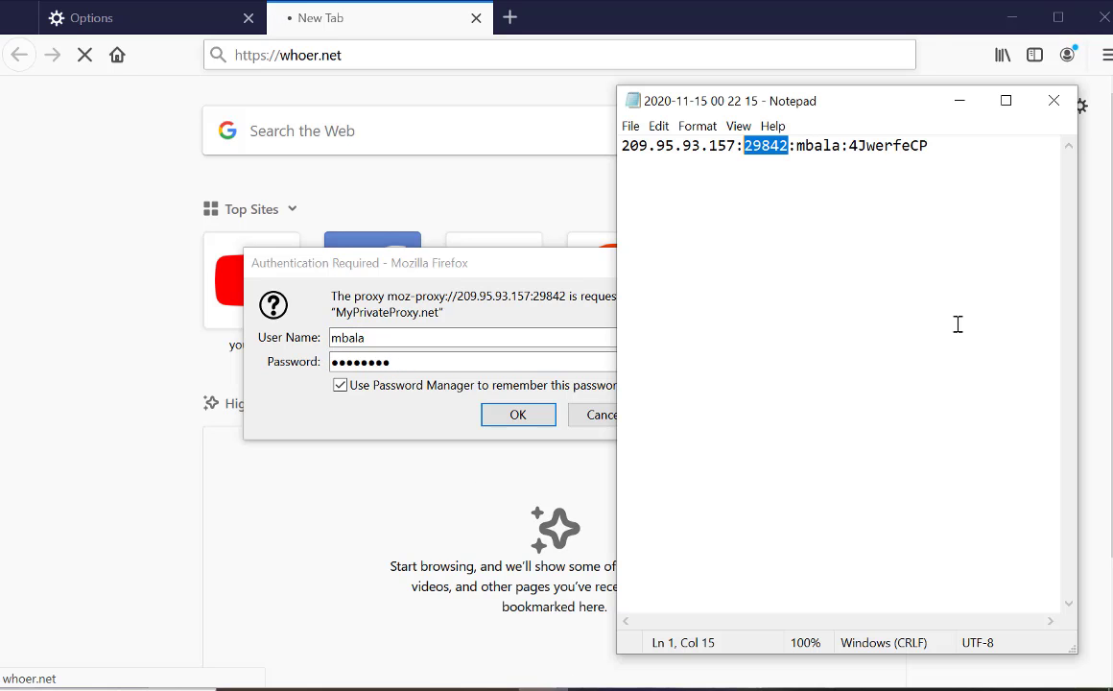
left_click_drag(841, 149, 798, 146)
right_click(798, 145)
left_click(845, 185)
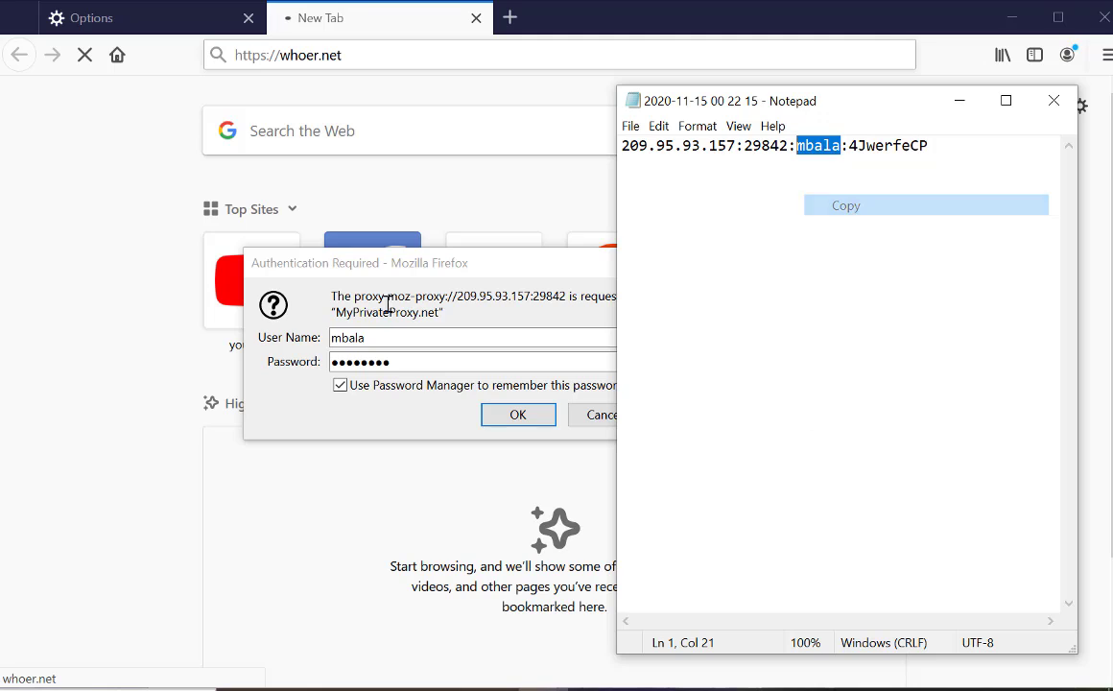
double_click(377, 338)
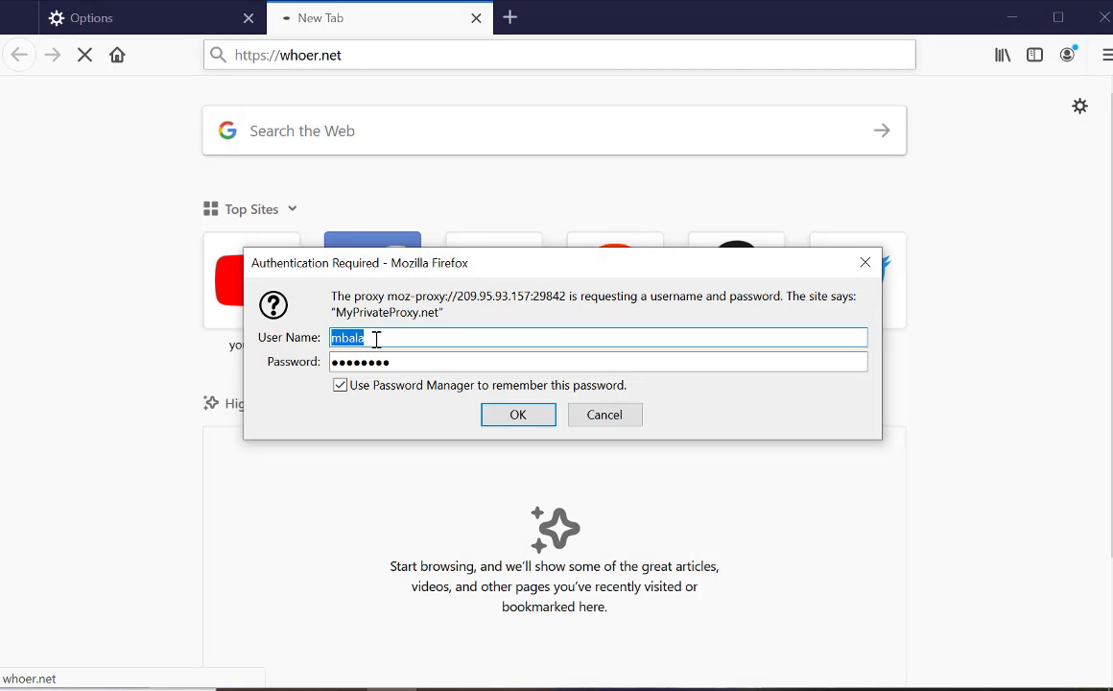
key("ctrl+v")
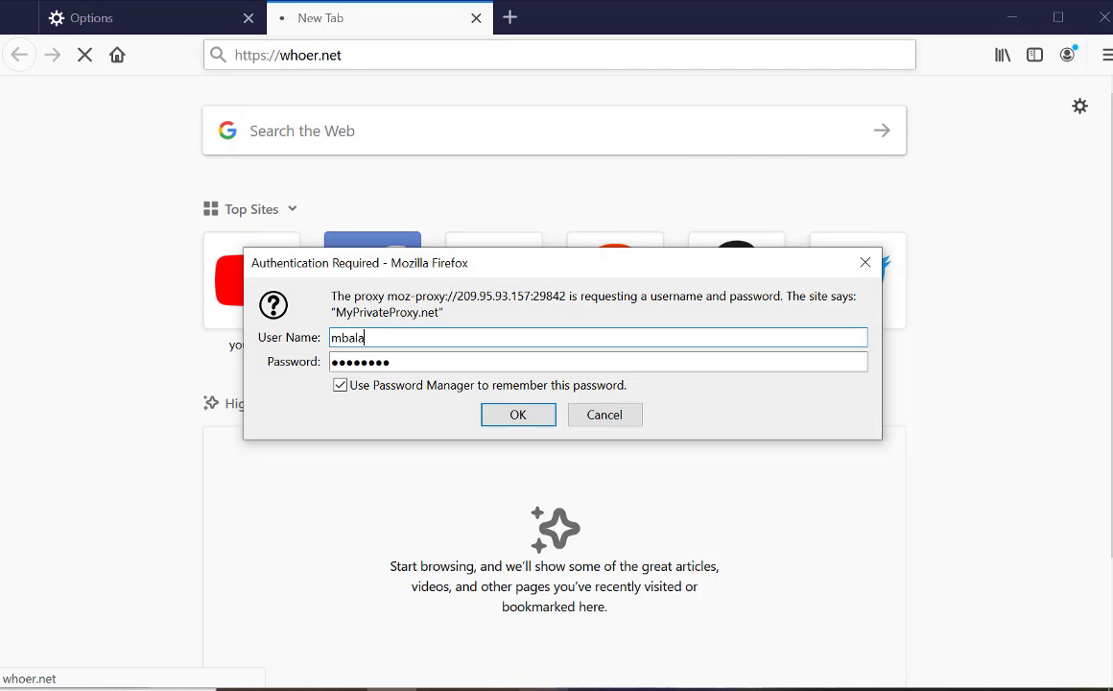
Copy the proxy password from Notepad and paste it over the password in Firefox's authentication dialog.
key("alt+Tab")
left_click(914, 144)
key("ctrl+a")
left_click(912, 146)
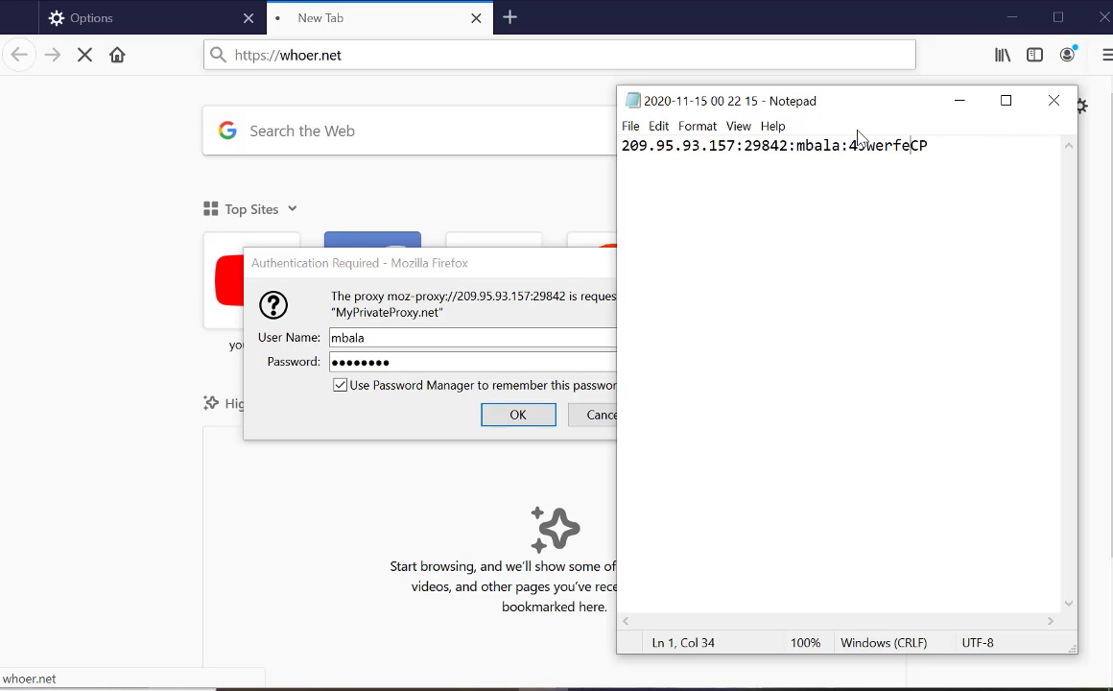
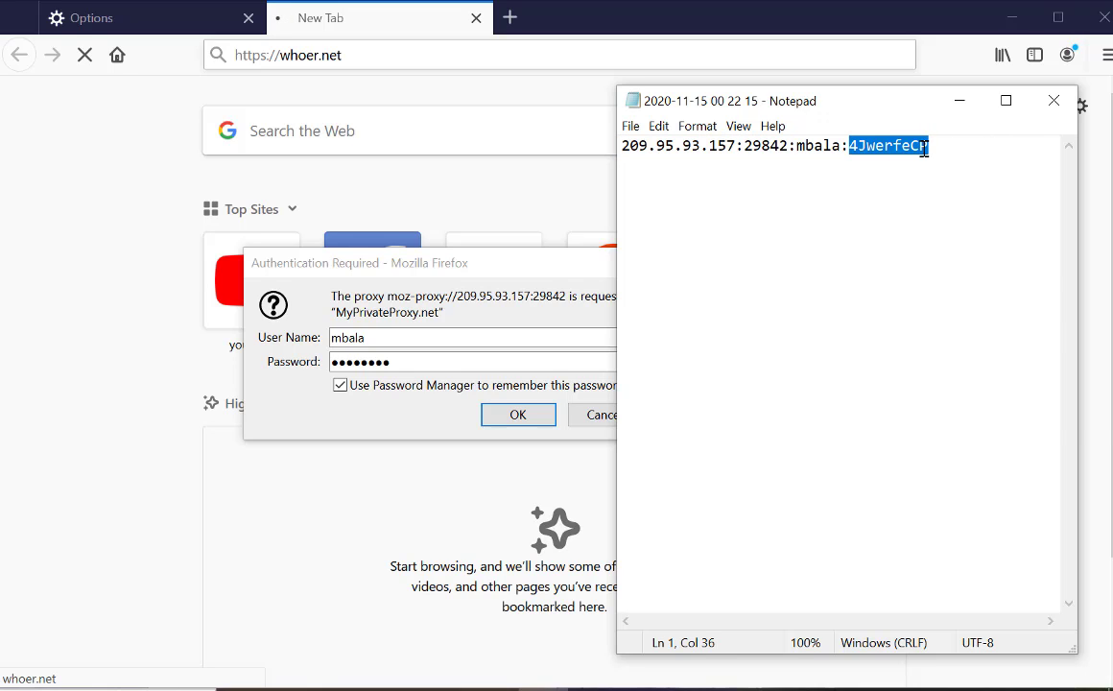
right_click(924, 149)
left_click(927, 206)
key("alt+Tab")
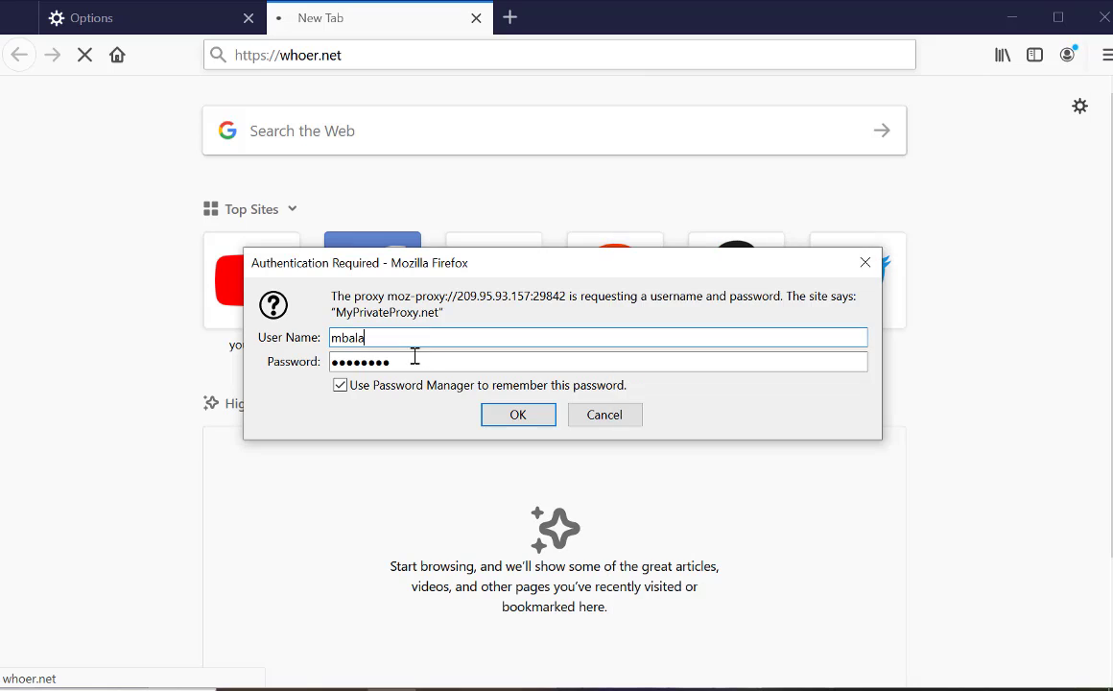
left_click(414, 358)
key("ctrl+a")
key("ctrl+v")
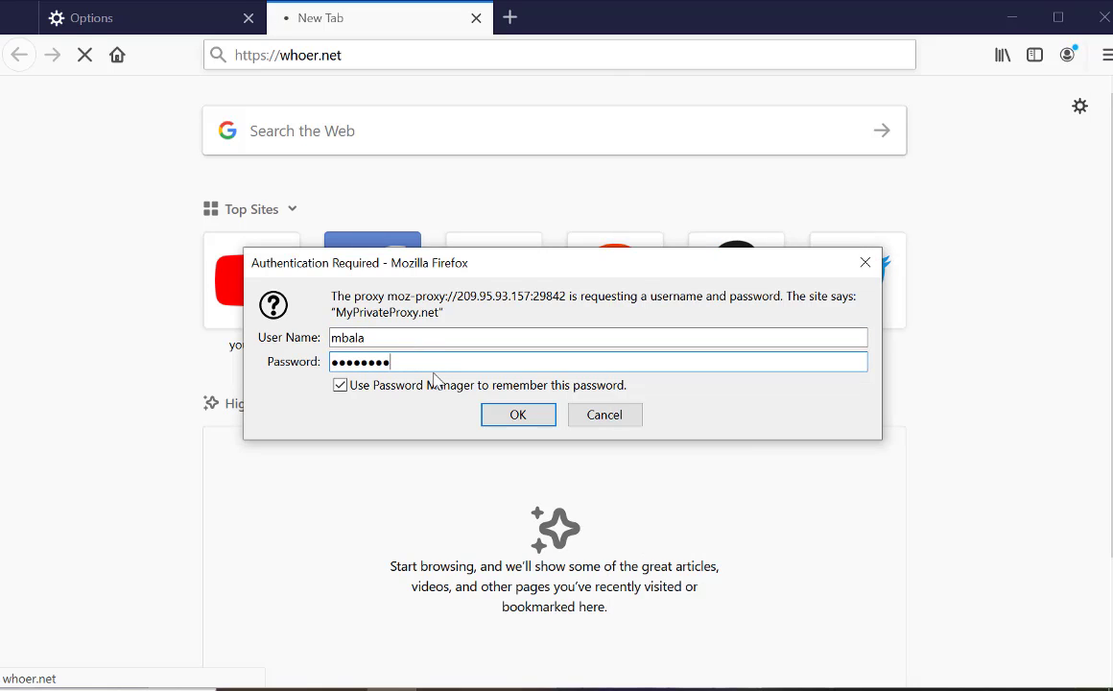
Paste the proxy password into the password field again and submit the authentication with the password remembered.
key("alt+Tab")
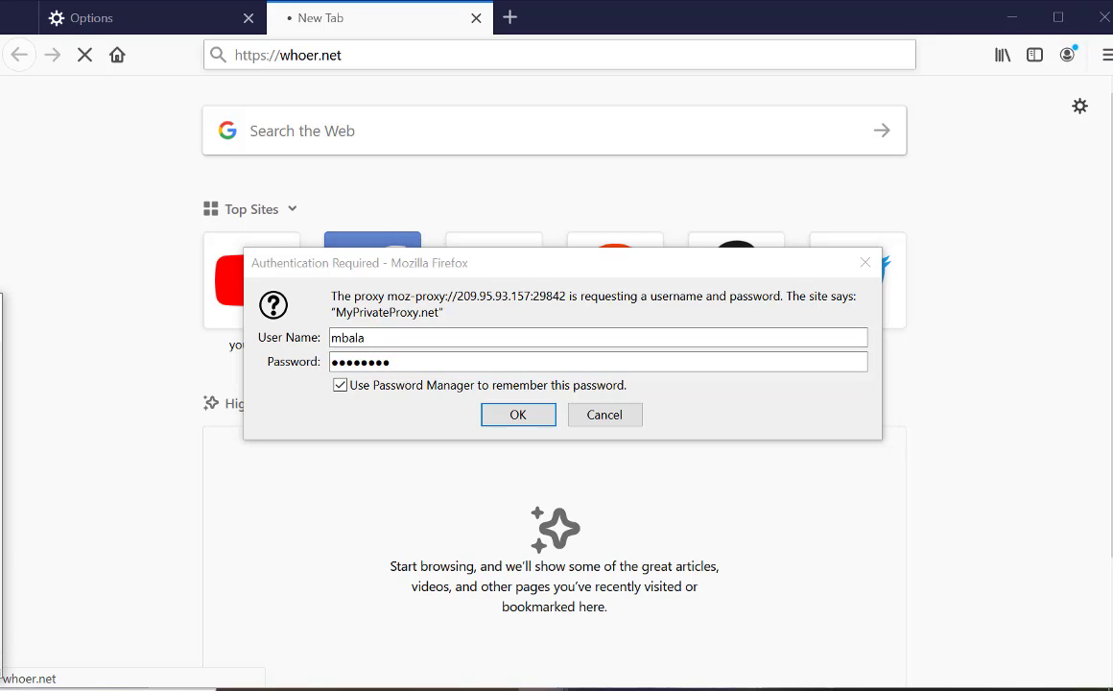
left_click(429, 368)
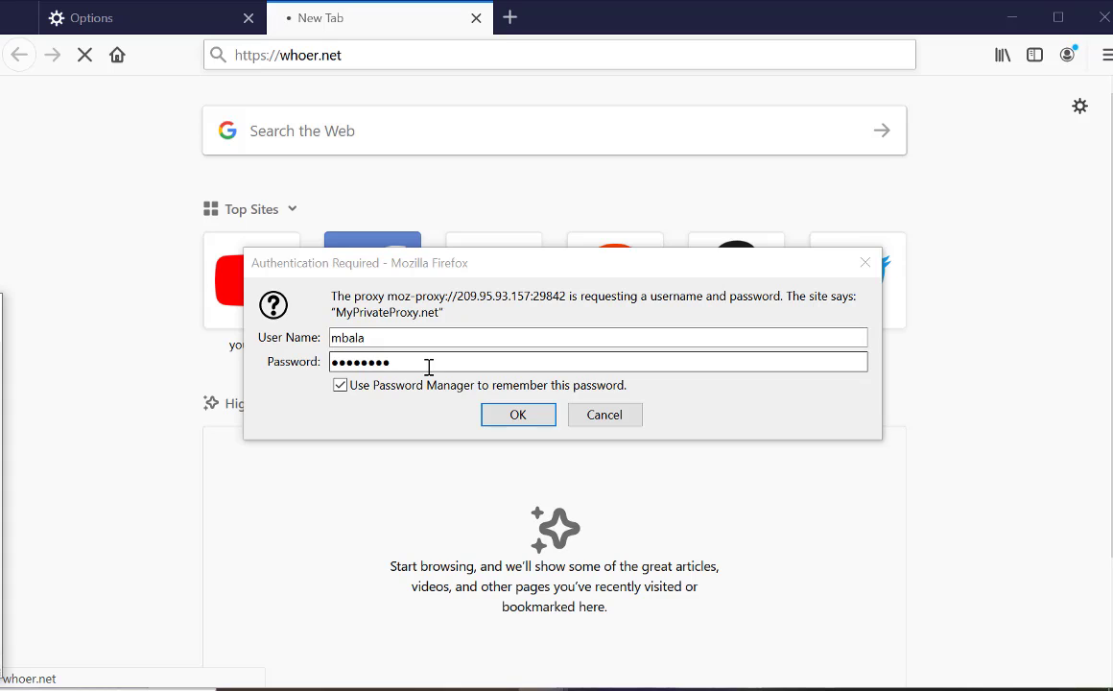
key("alt+Tab")
key("ctrl+v")
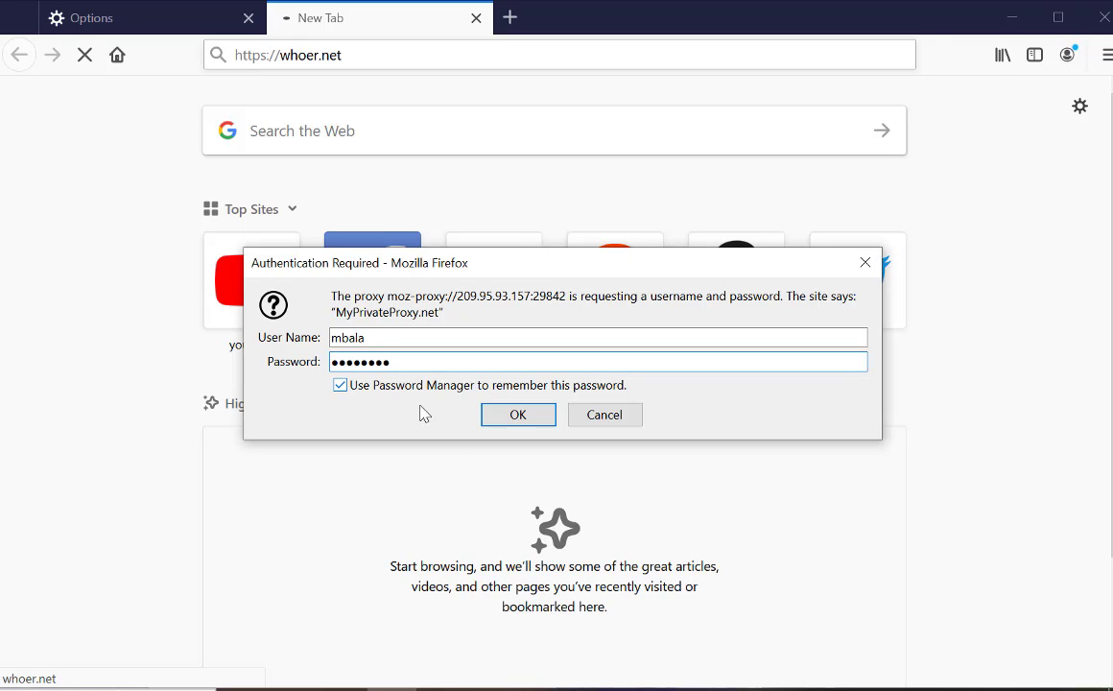
left_click(537, 420)
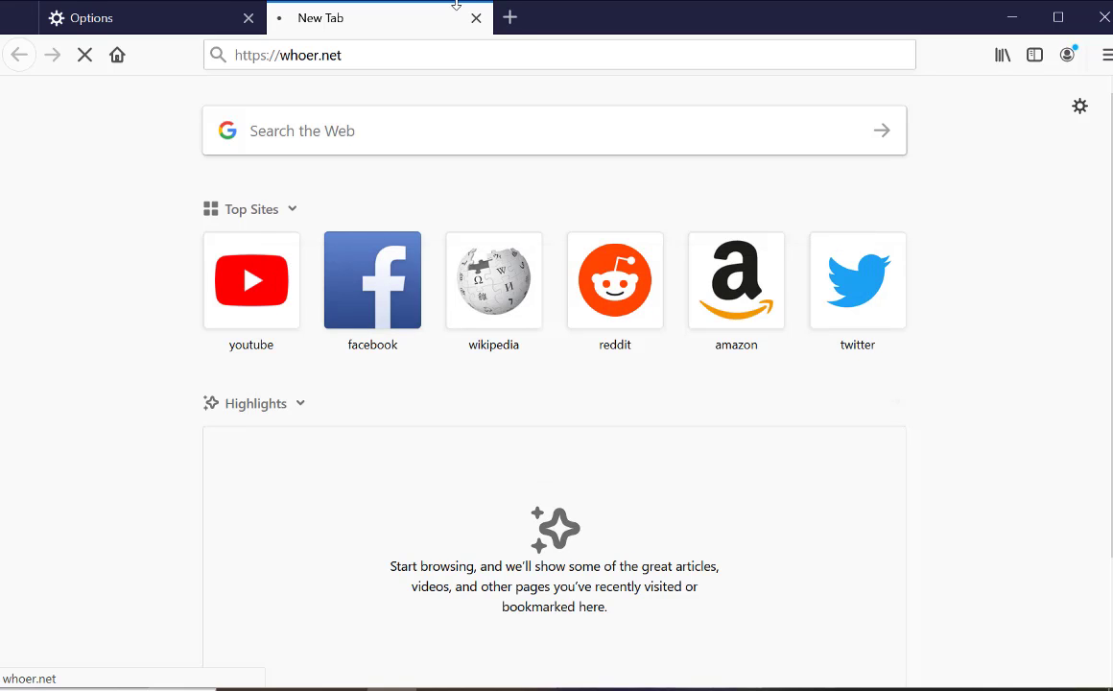
Close the still-loading whoer.net tab and load whoer.net again in a fresh tab.
middle_click(340, 20)
left_click(280, 20)
left_click(310, 59)
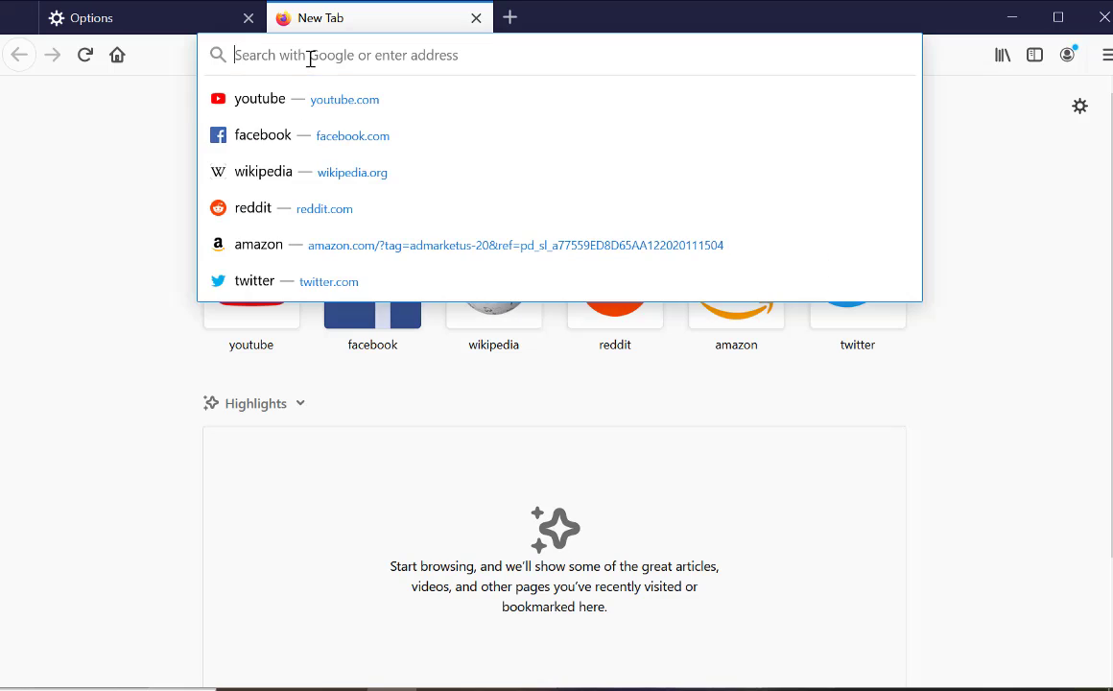
type("whoer.net")
key("Return")
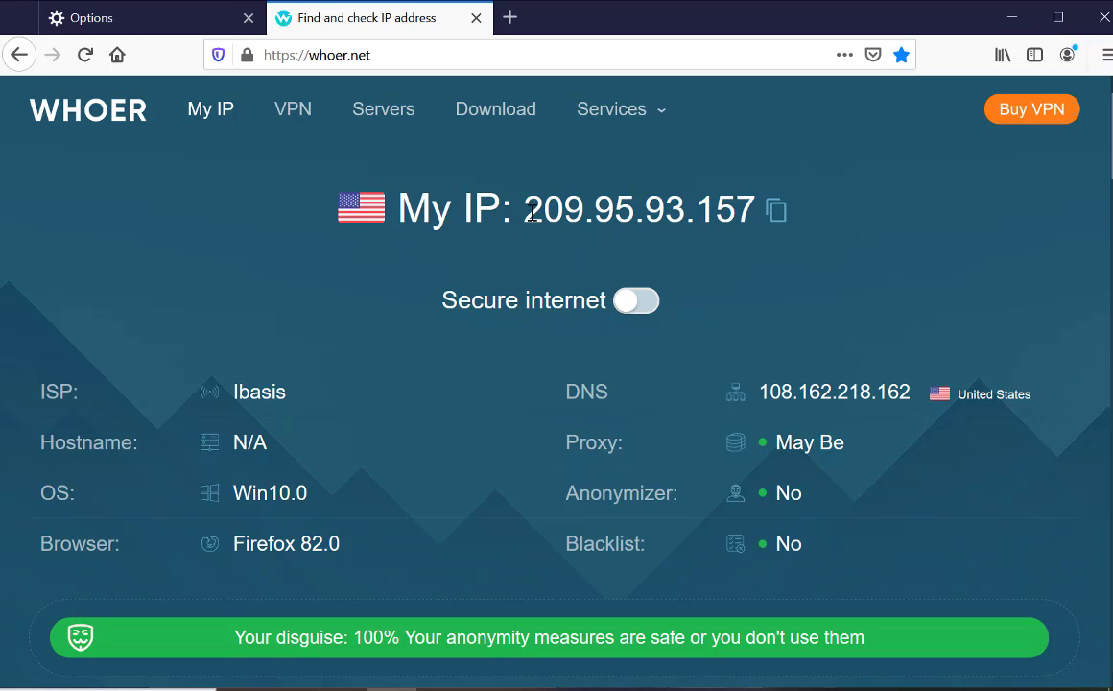
Examine the IP address and DNS country shown on whoer.net, and the country and region in its location details.
left_click_drag(538, 212, 746, 205)
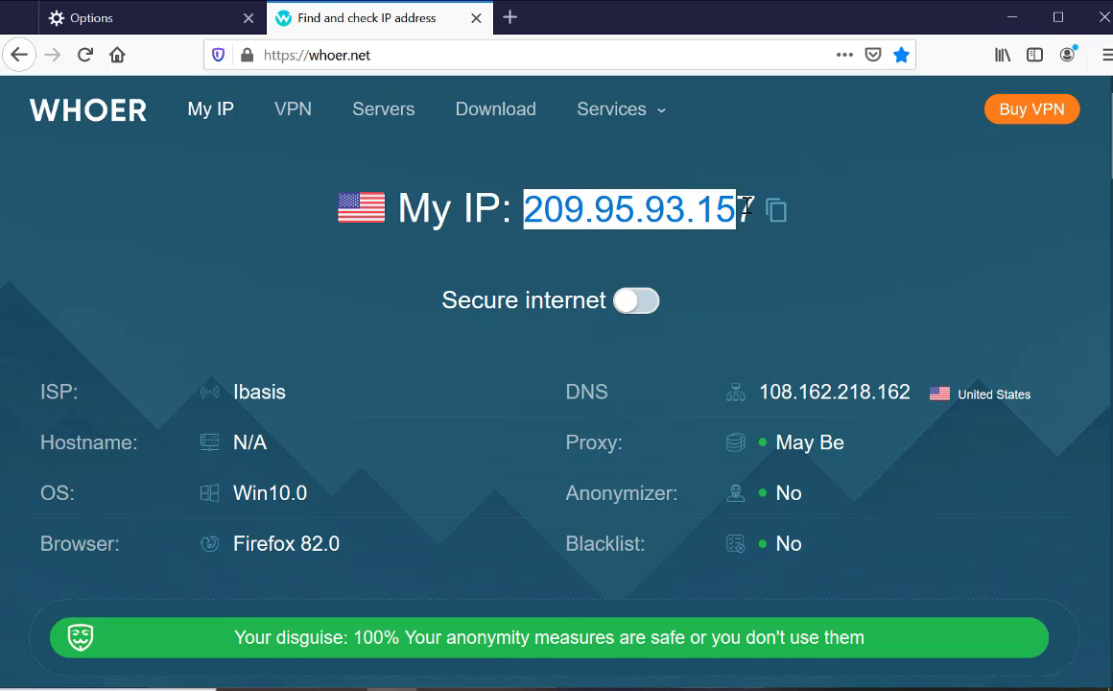
left_click(793, 211)
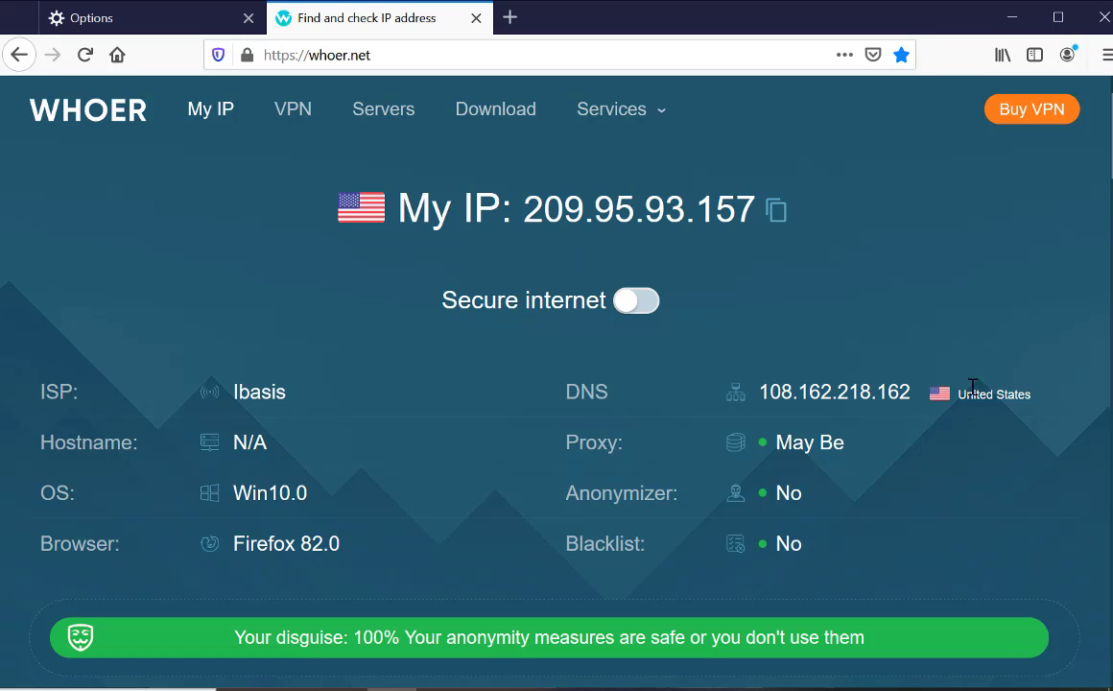
left_click_drag(1032, 394, 772, 395)
left_click(544, 368)
scroll(544, 368, "down", 10)
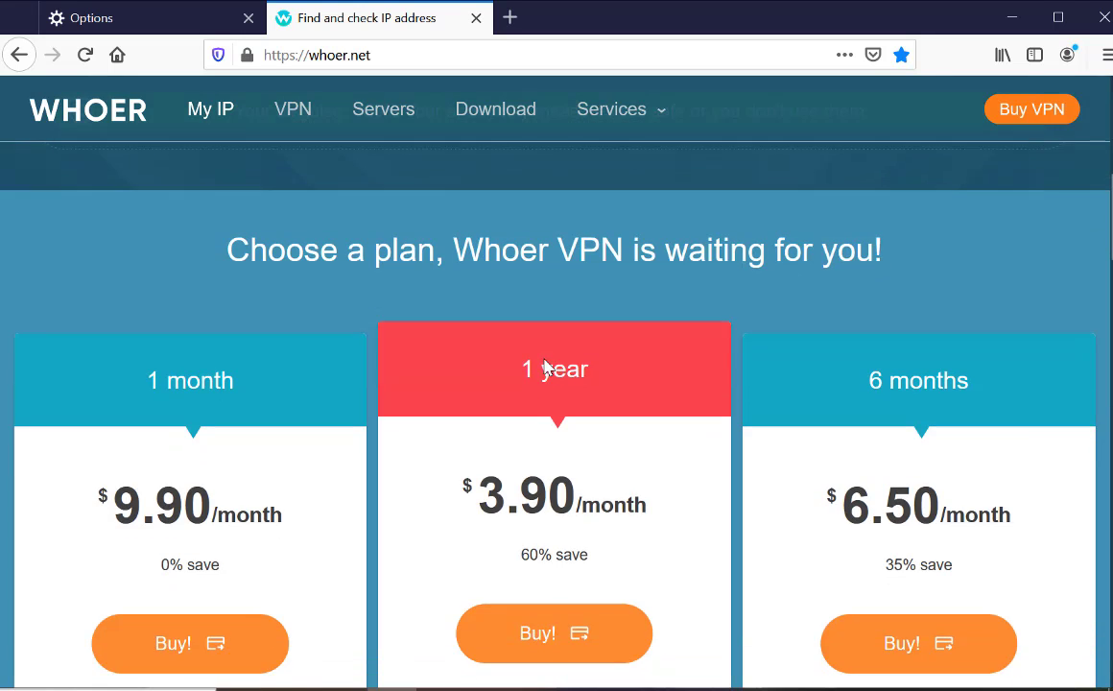
scroll(545, 367, "down", 5)
scroll(544, 367, "up", 2)
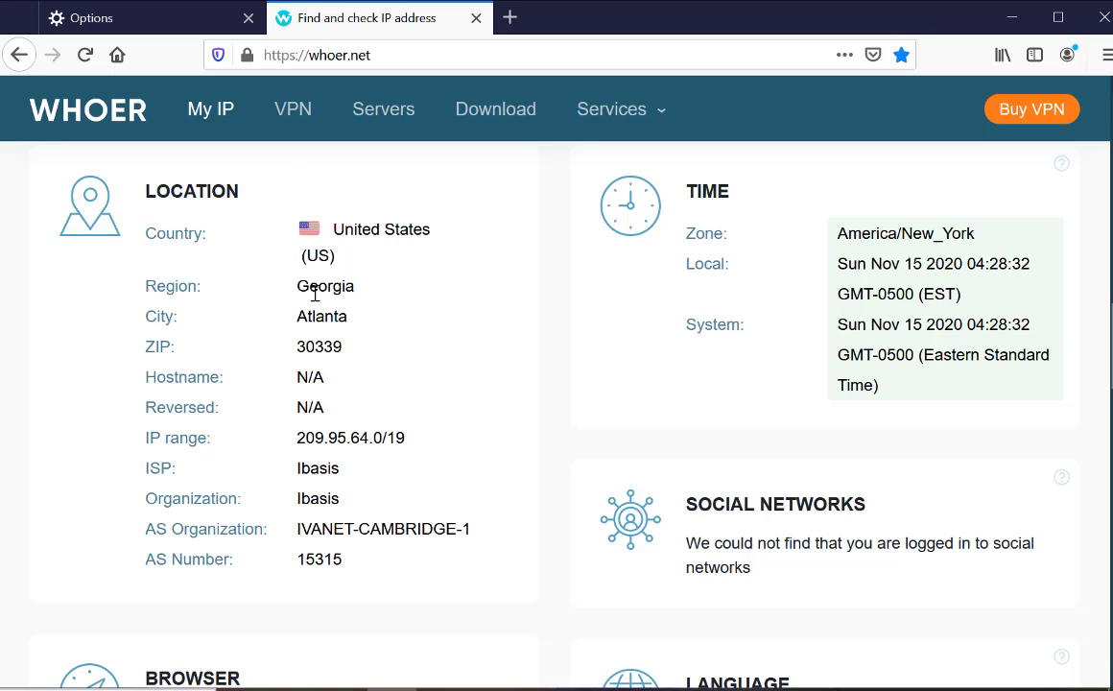
left_click_drag(297, 288, 334, 290)
scroll(432, 423, "up", 15)
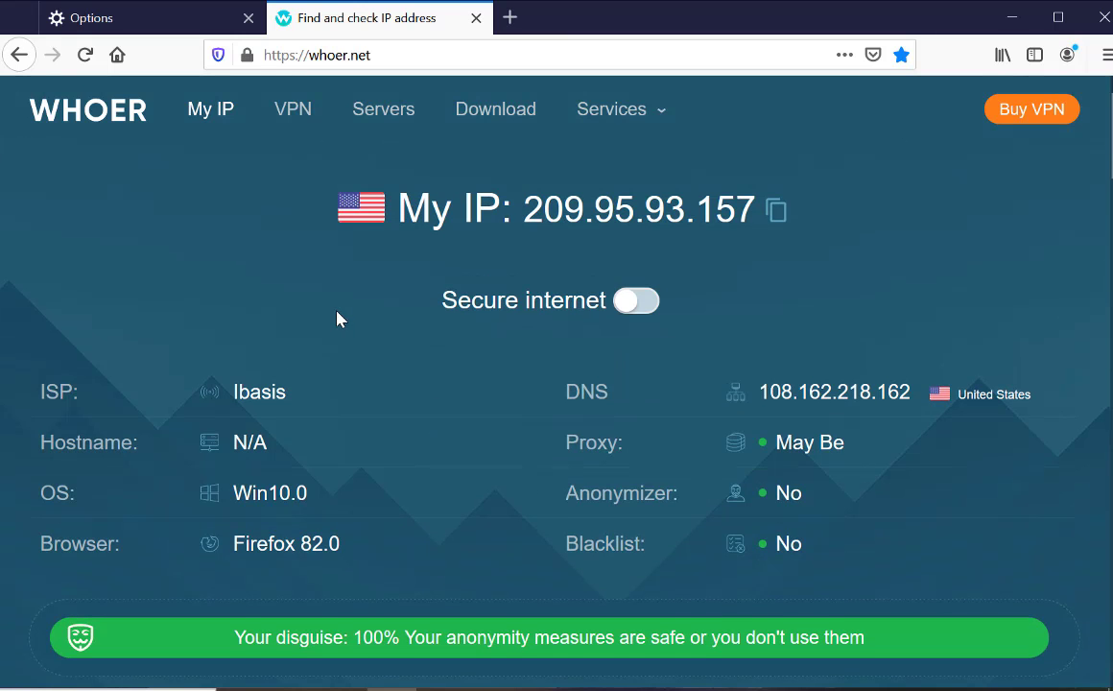
scroll(338, 317, "down", 15)
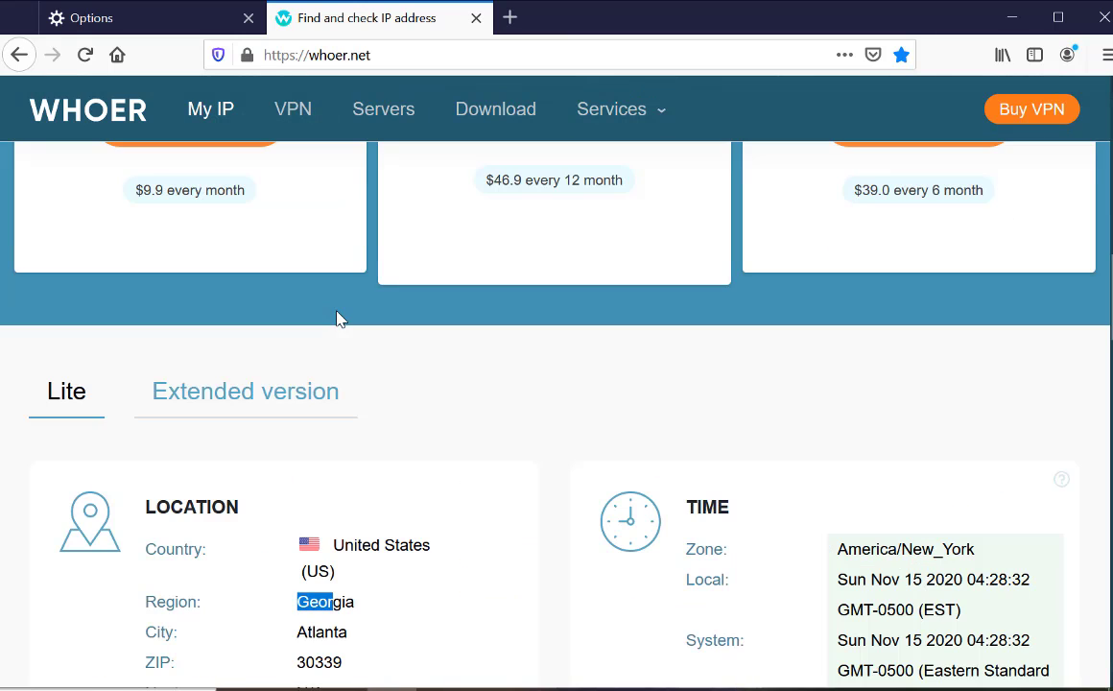